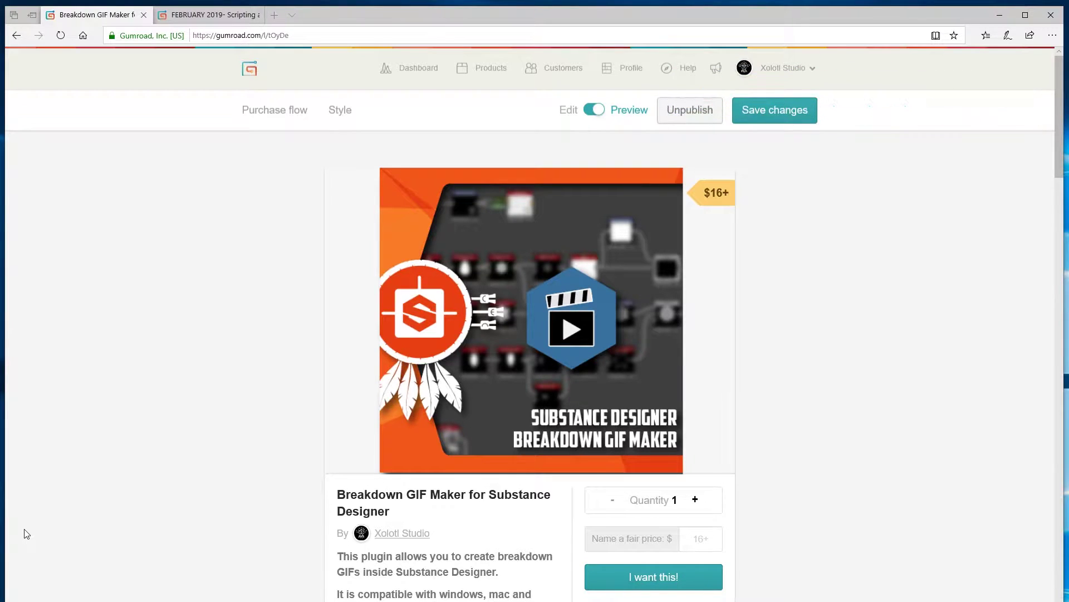
# Step: Switch Edge to the 'FEBRUARY 2019- Scripting' Gumroad product page
pyautogui.click(208, 15)
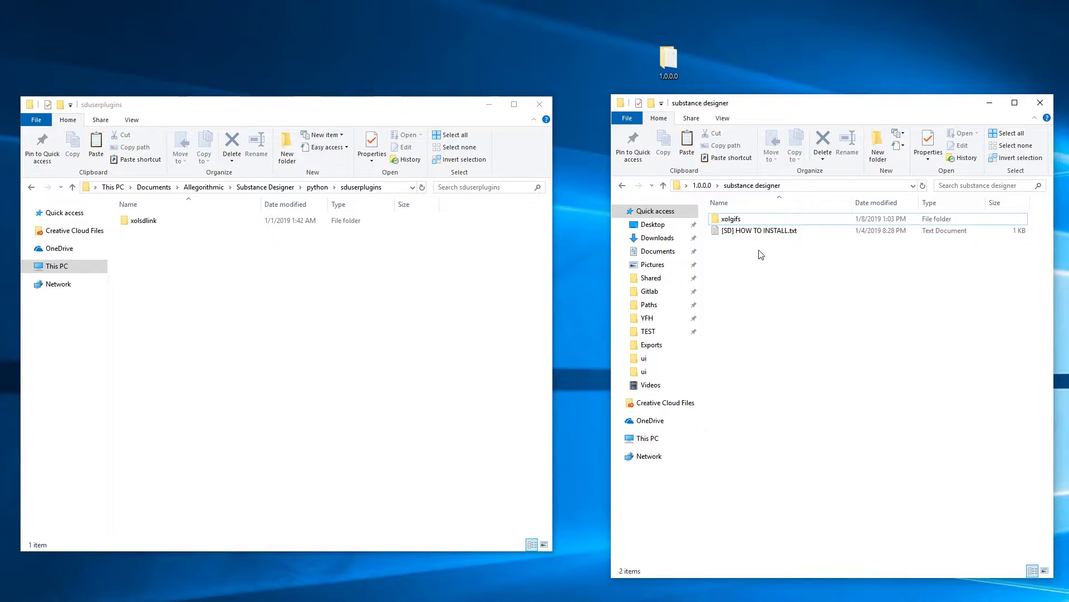
# Step: Paste the xolgifs folder into sduserplugins and open the copied xolgifs folder
pyautogui.click(755, 223)
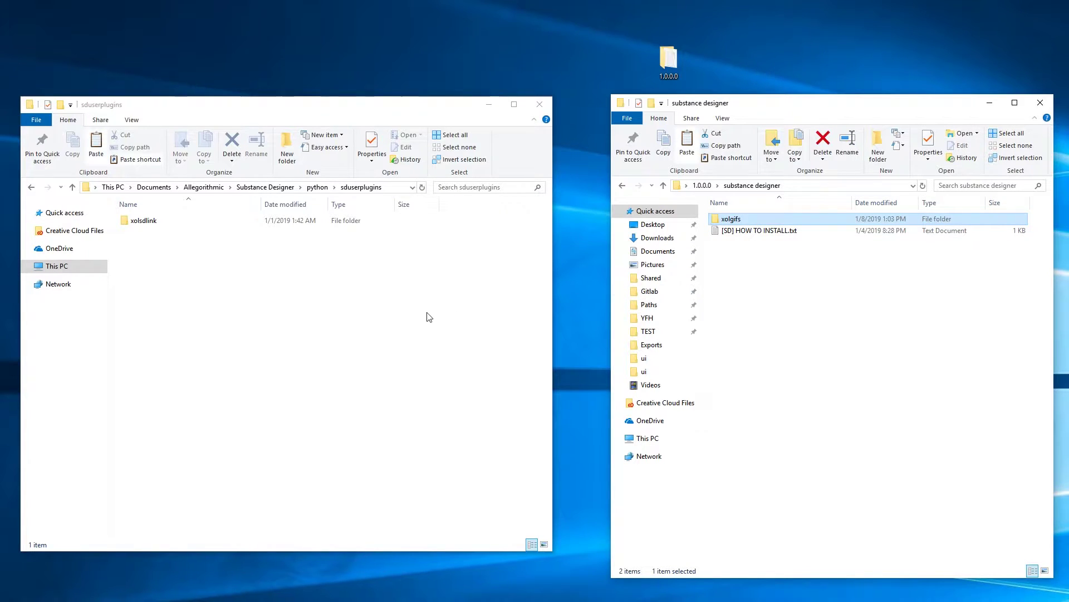
pyautogui.click(342, 348)
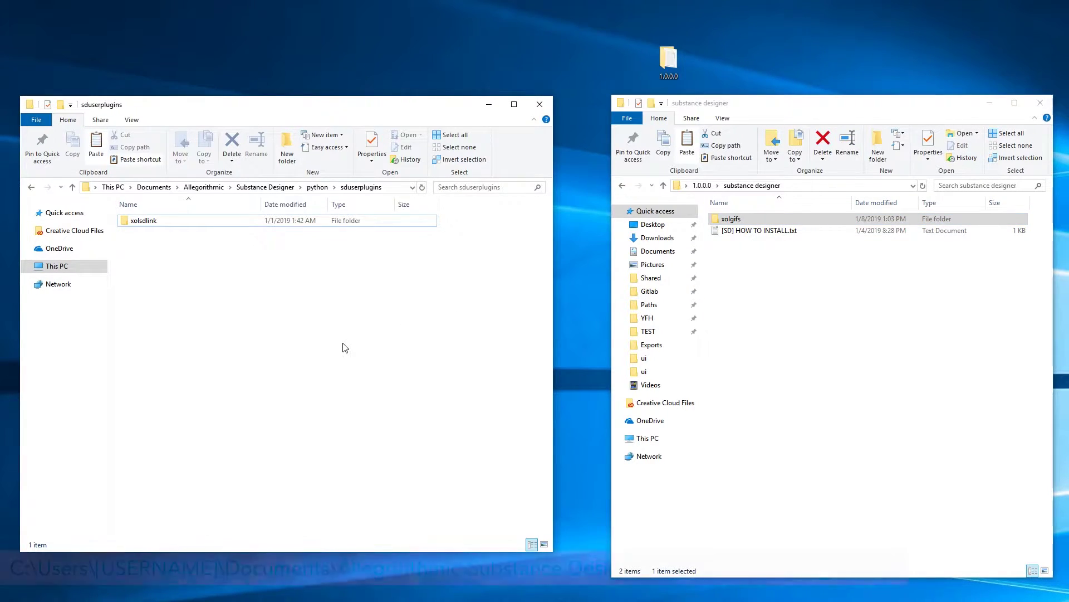
pyautogui.hotkey('ctrl', 'v')
pyautogui.click(343, 348)
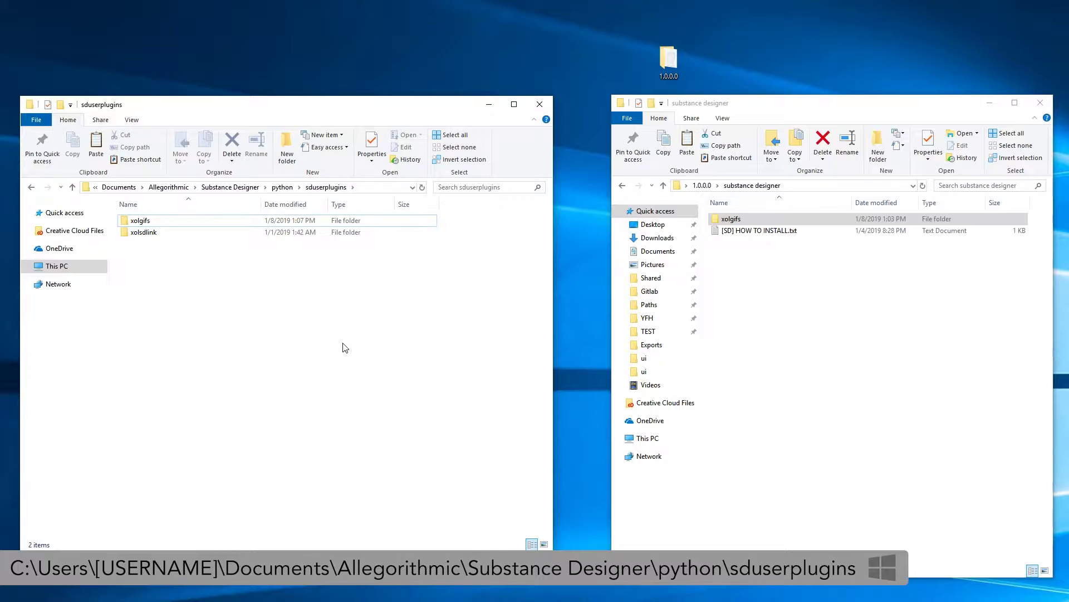
pyautogui.doubleClick(169, 217)
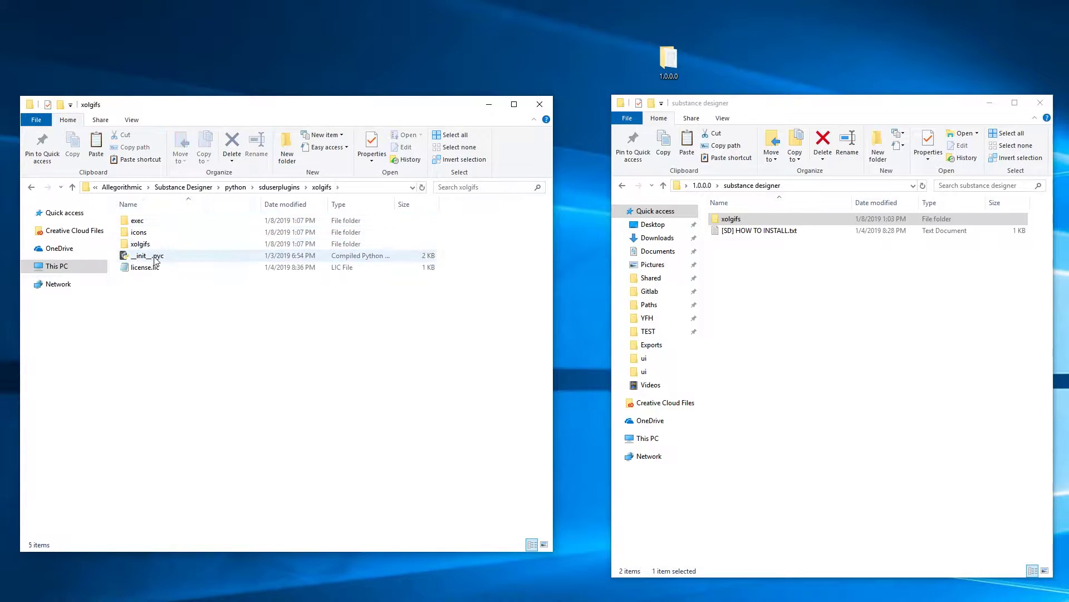
# Step: Replace YOUR_LICENSE_HERE in license.lic with the pasted license key and close Notepad
pyautogui.doubleClick(149, 267)
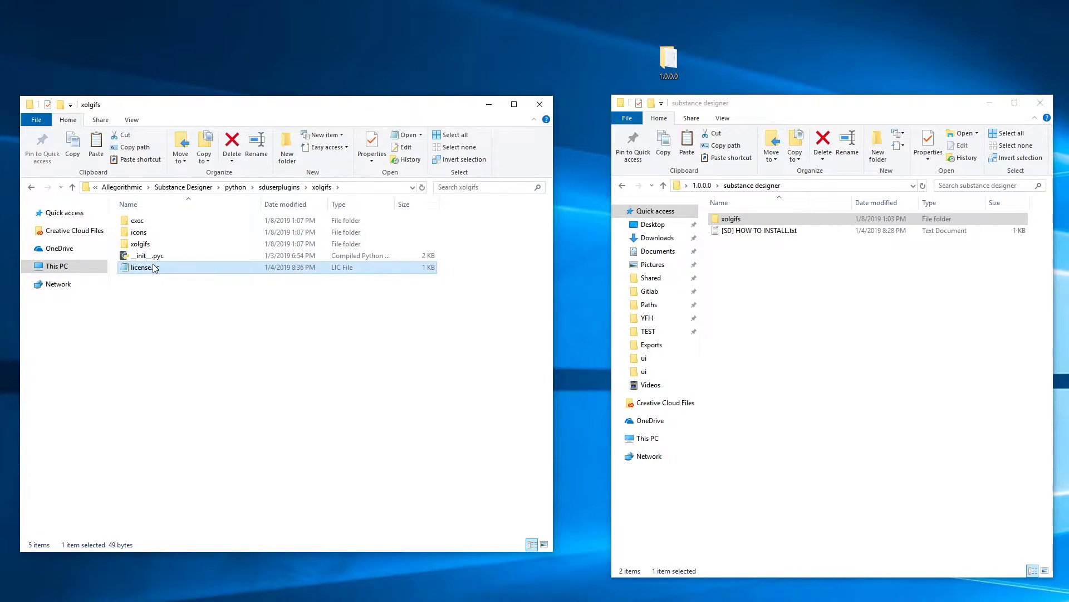
pyautogui.click(389, 393)
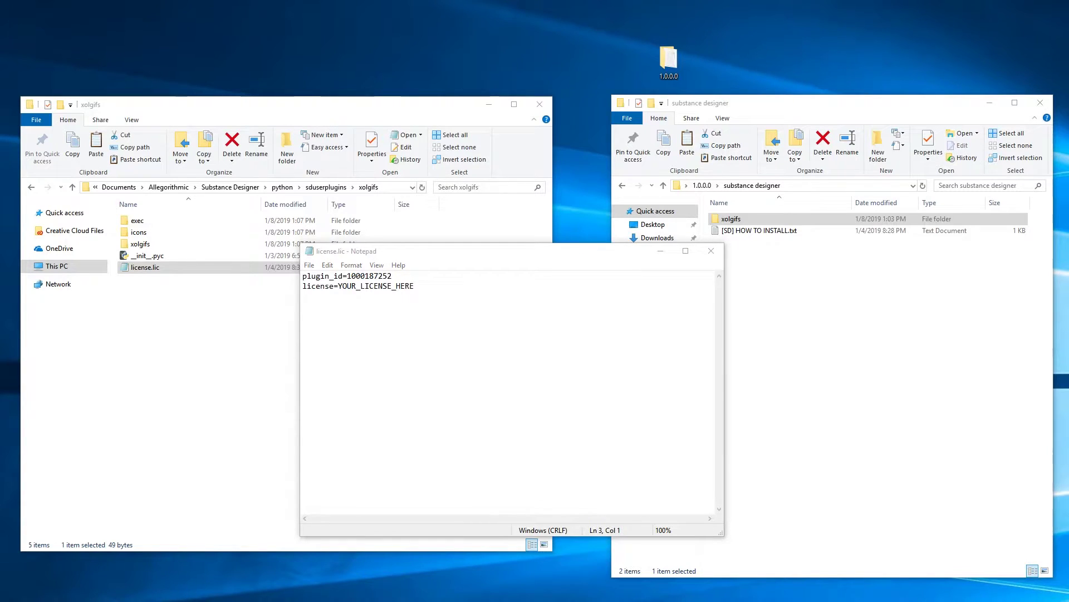
pyautogui.moveTo(415, 286); pyautogui.dragTo(338, 286)
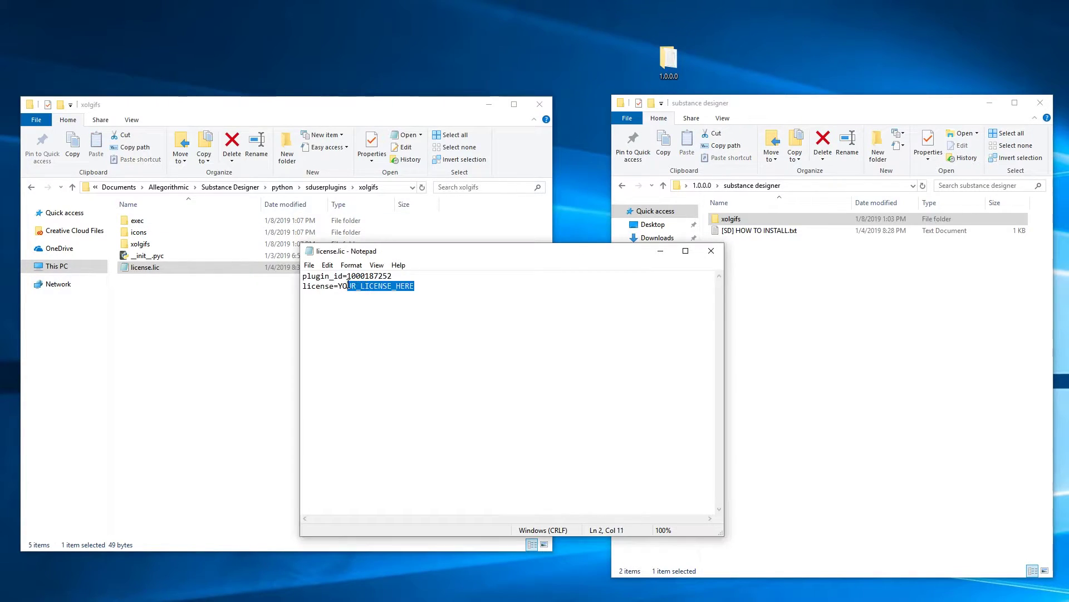
pyautogui.hotkey('ctrl', 'v')
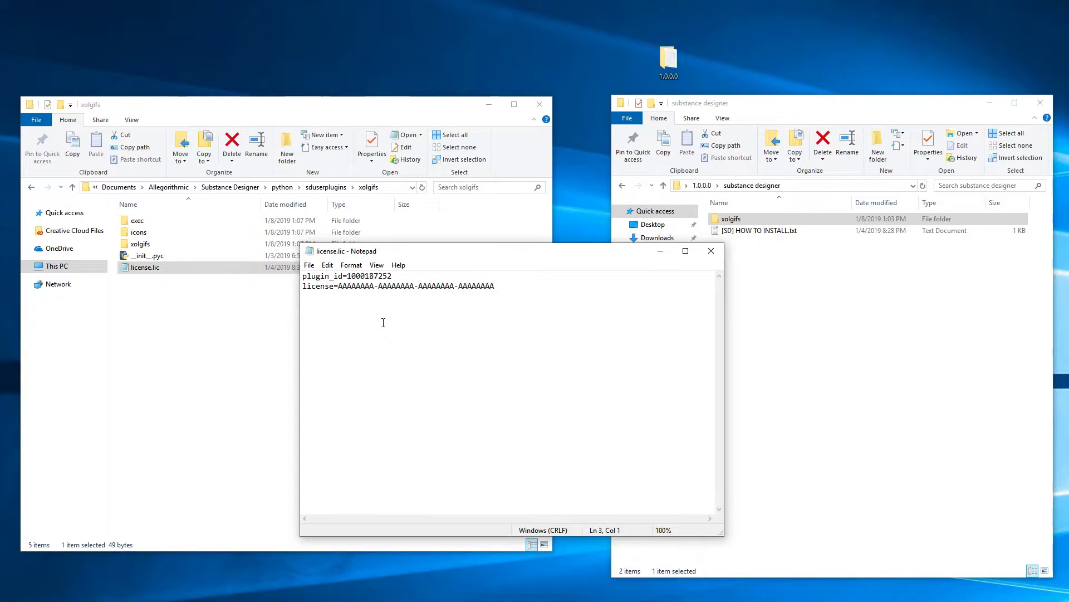
pyautogui.click(711, 251)
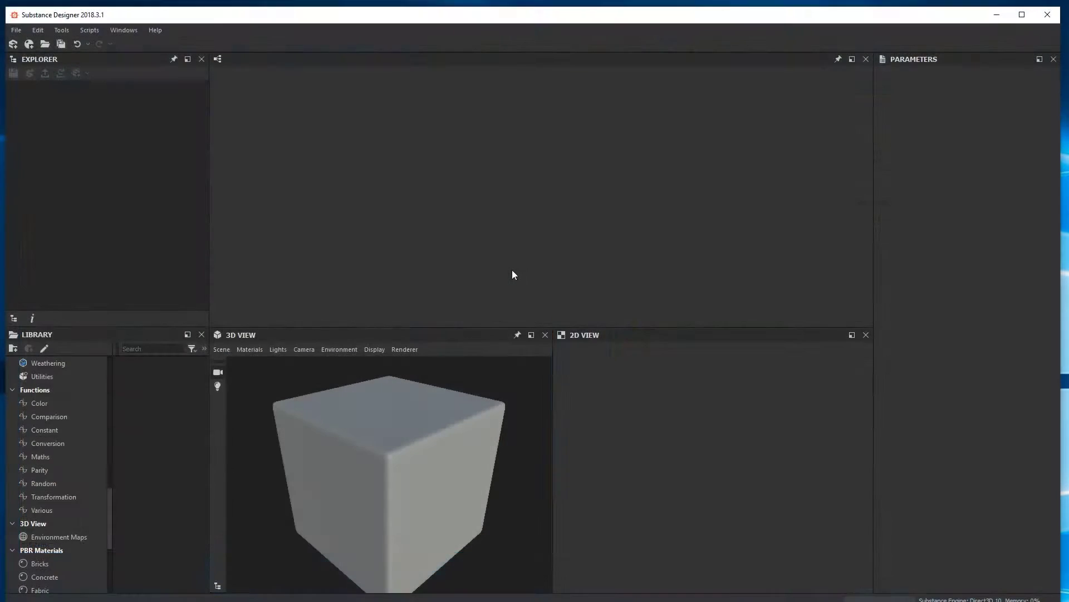
# Step: Create an empty Substance graph and launch Xolotl GIF Maker, moving its window toward the centre
pyautogui.click(12, 44)
pyautogui.click(642, 428)
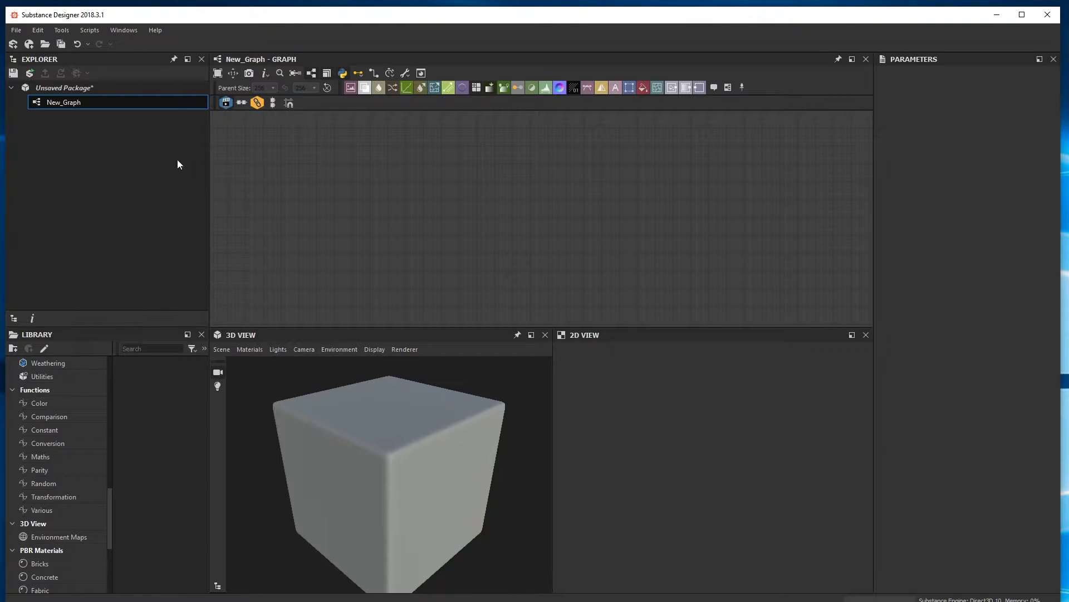
pyautogui.click(225, 102)
pyautogui.moveTo(273, 244); pyautogui.dragTo(435, 201)
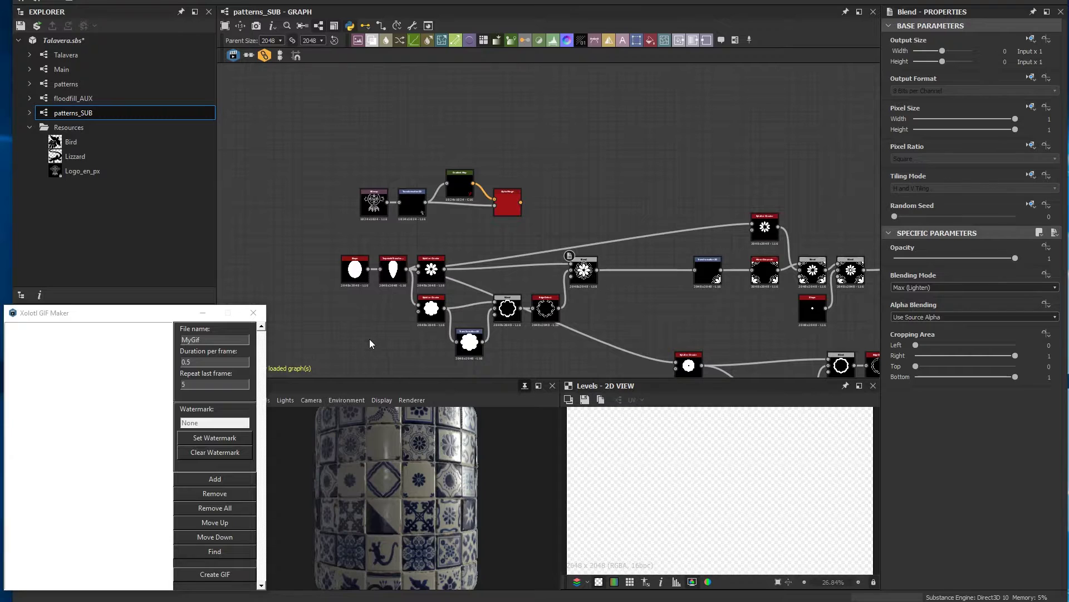
# Step: Add the Shape, Transform, Splatter and Blend nodes to the GIF frame list
pyautogui.moveTo(323, 252); pyautogui.dragTo(444, 282)
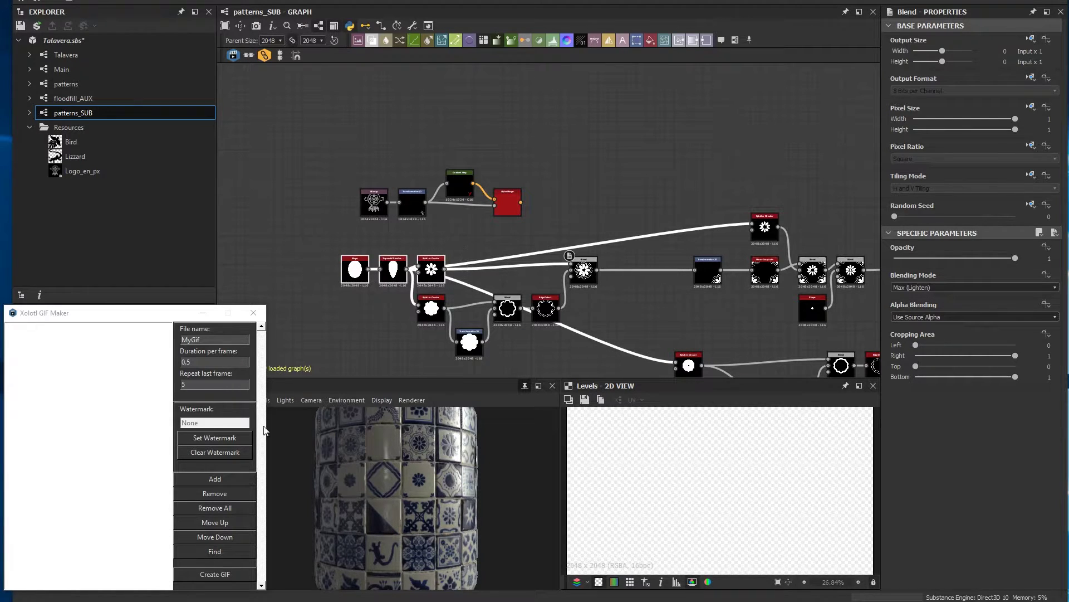
pyautogui.click(228, 478)
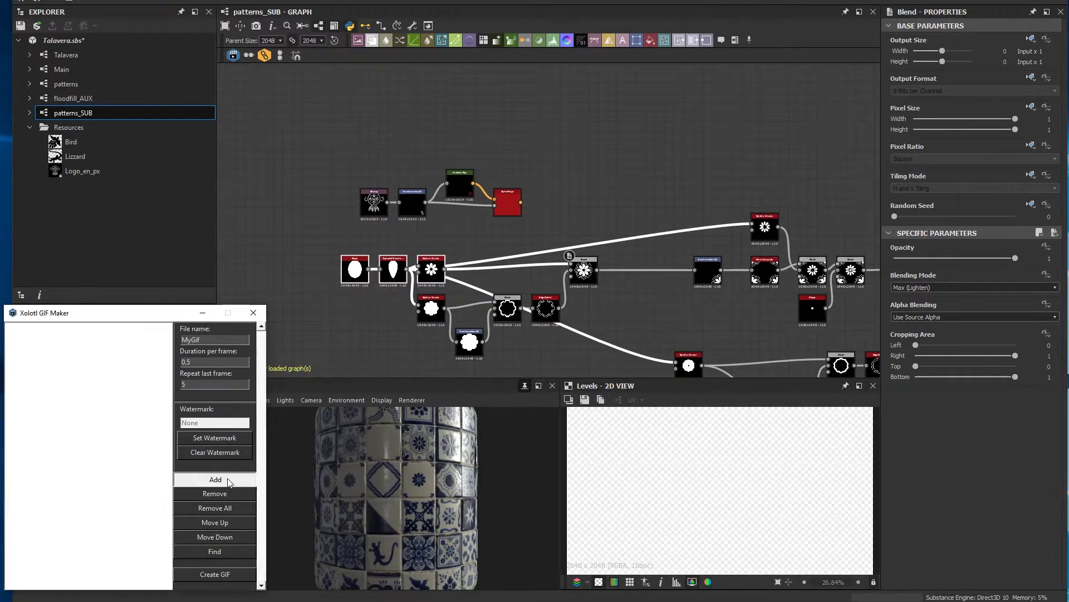
pyautogui.click(389, 323)
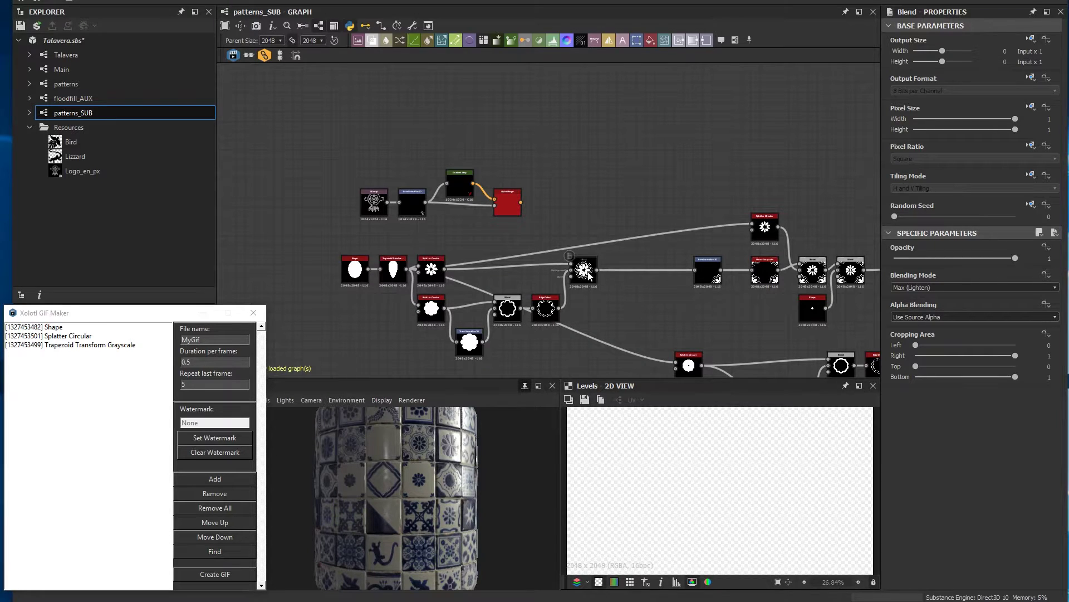
pyautogui.click(584, 269)
pyautogui.click(215, 477)
pyautogui.click(357, 349)
# Step: Remove Trapezoid Transform Grayscale from the GIF list, then clear all remaining entries
pyautogui.click(97, 345)
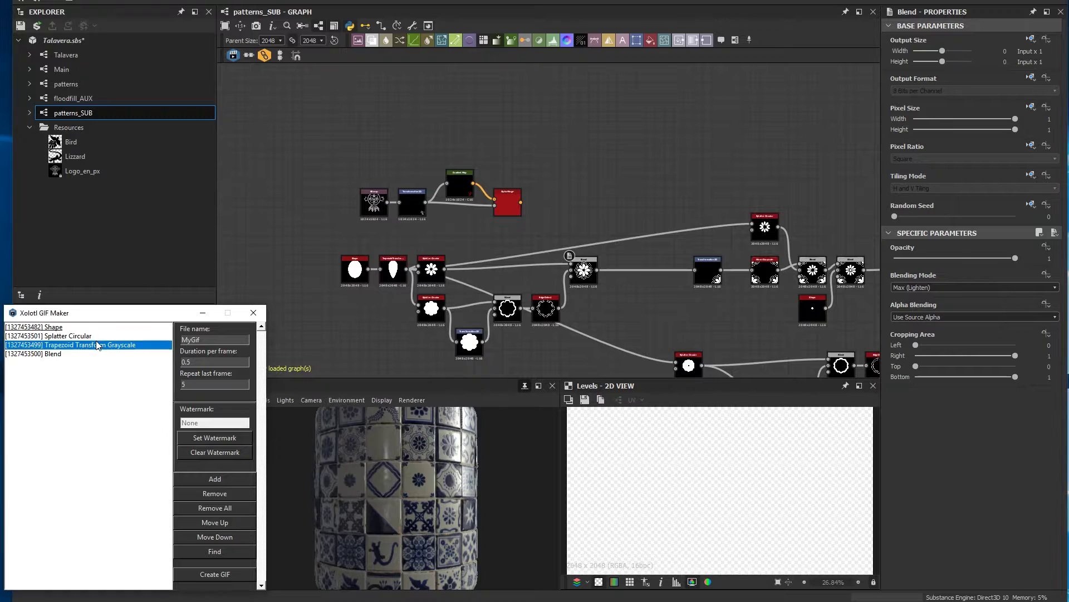
pyautogui.click(220, 493)
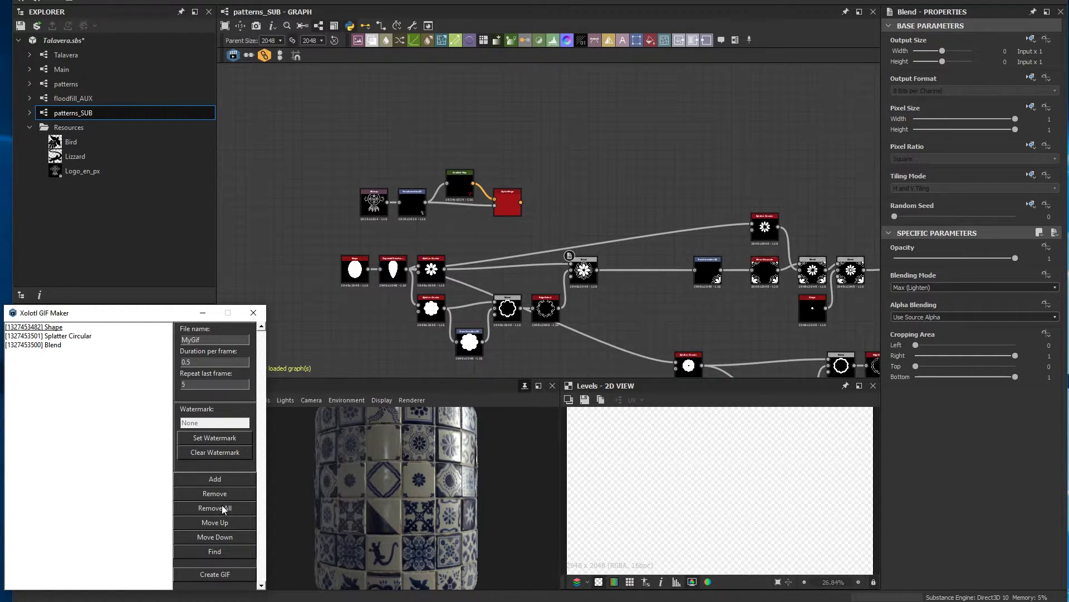
pyautogui.click(223, 508)
pyautogui.click(327, 329)
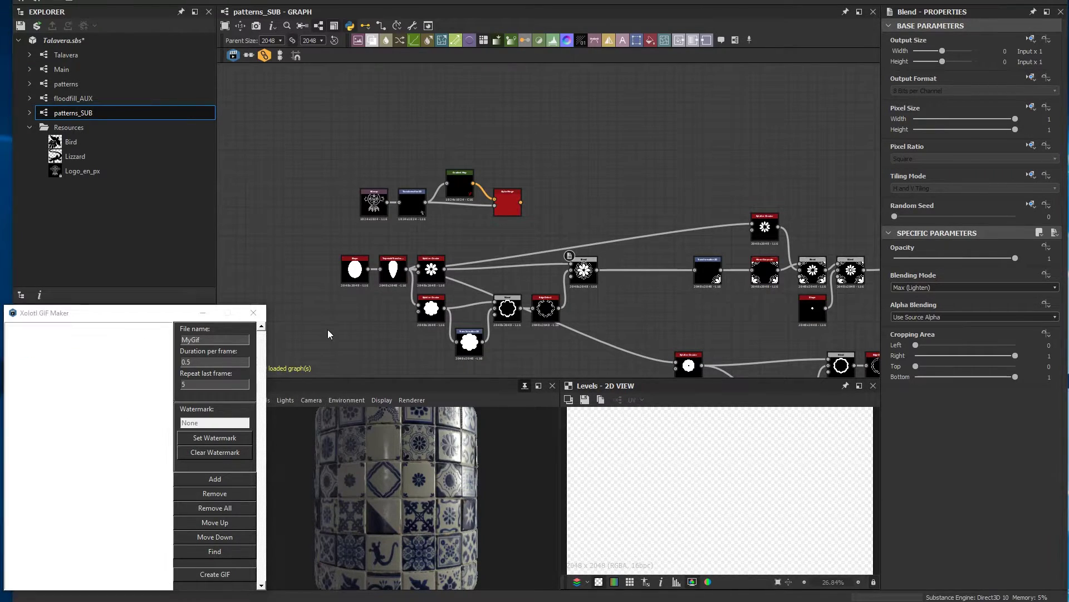
# Step: Re-add Shape, Trapezoid and Splatter as frames and move Trapezoid Transform Grayscale to the top
pyautogui.moveTo(309, 253); pyautogui.dragTo(451, 291)
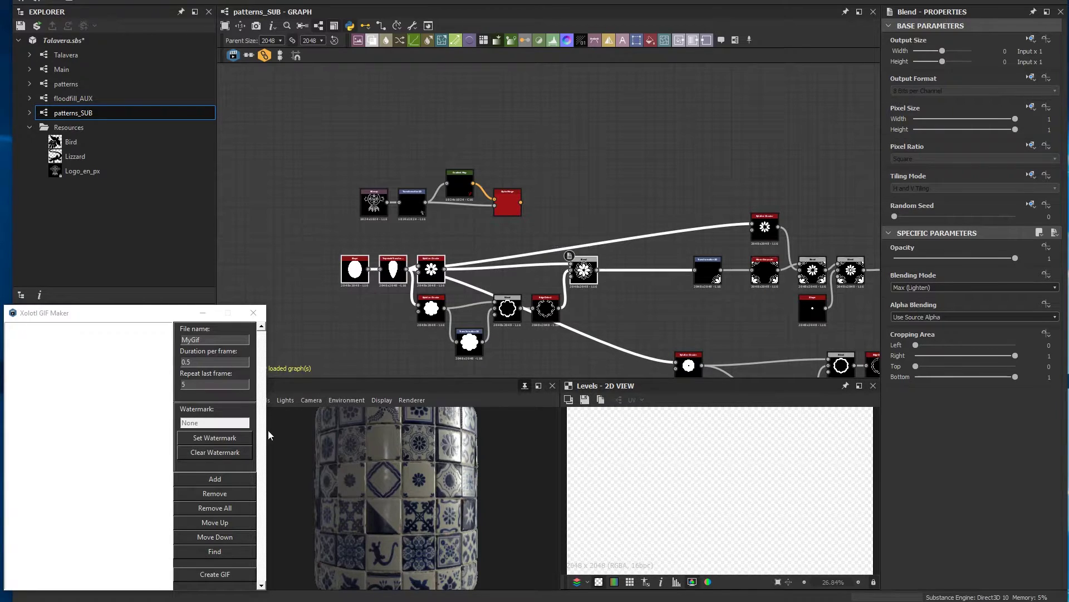
pyautogui.click(231, 479)
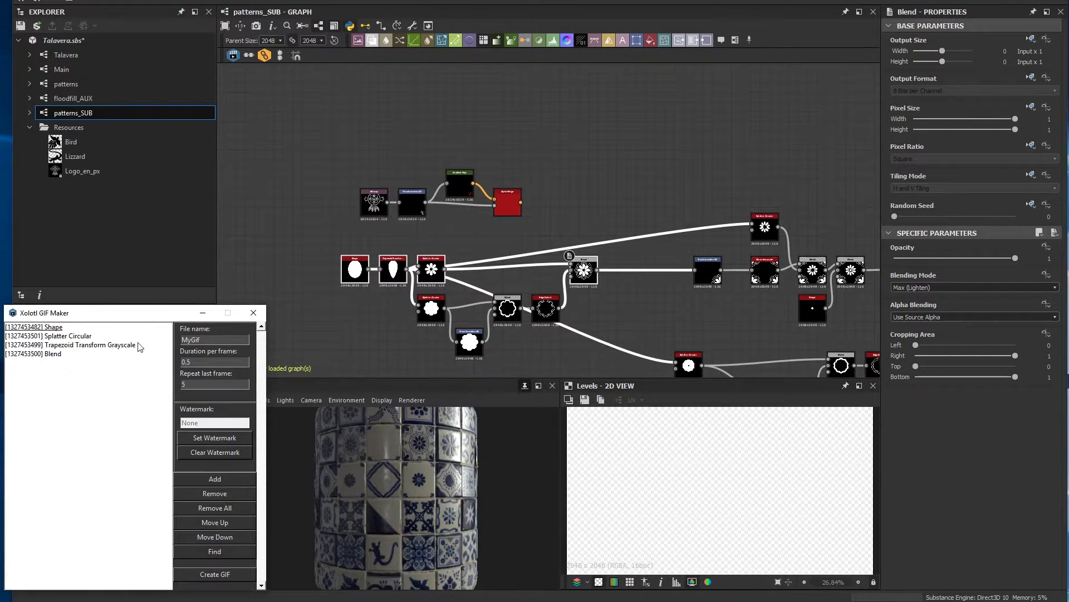
pyautogui.click(104, 345)
pyautogui.click(210, 523)
pyautogui.click(210, 523)
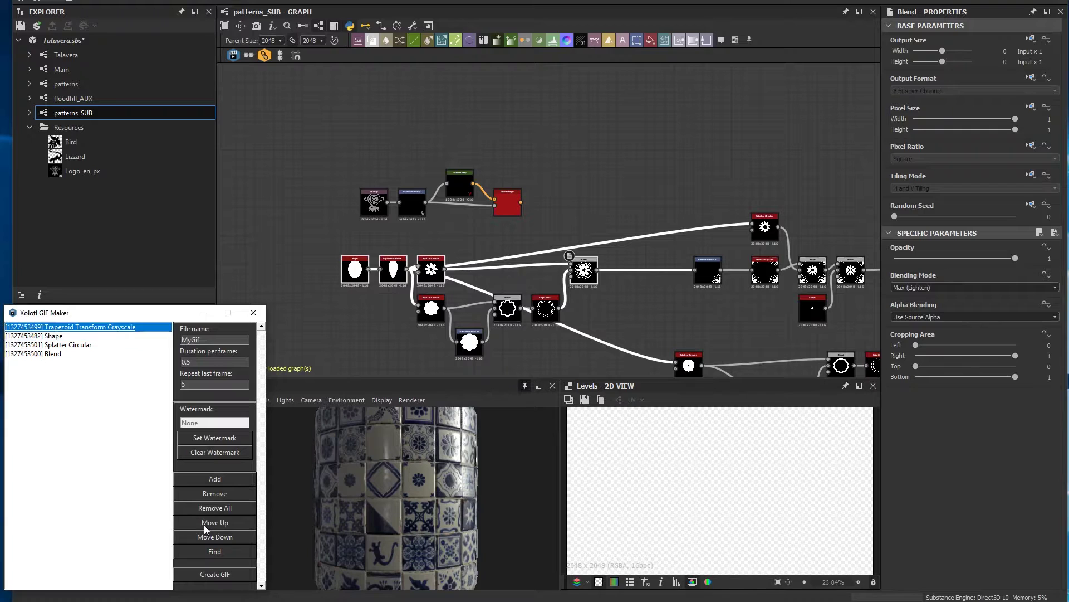
# Step: Move Trapezoid Transform Grayscale down and back up, clear the list, and pan toward the Levels nodes
pyautogui.click(206, 535)
pyautogui.click(209, 522)
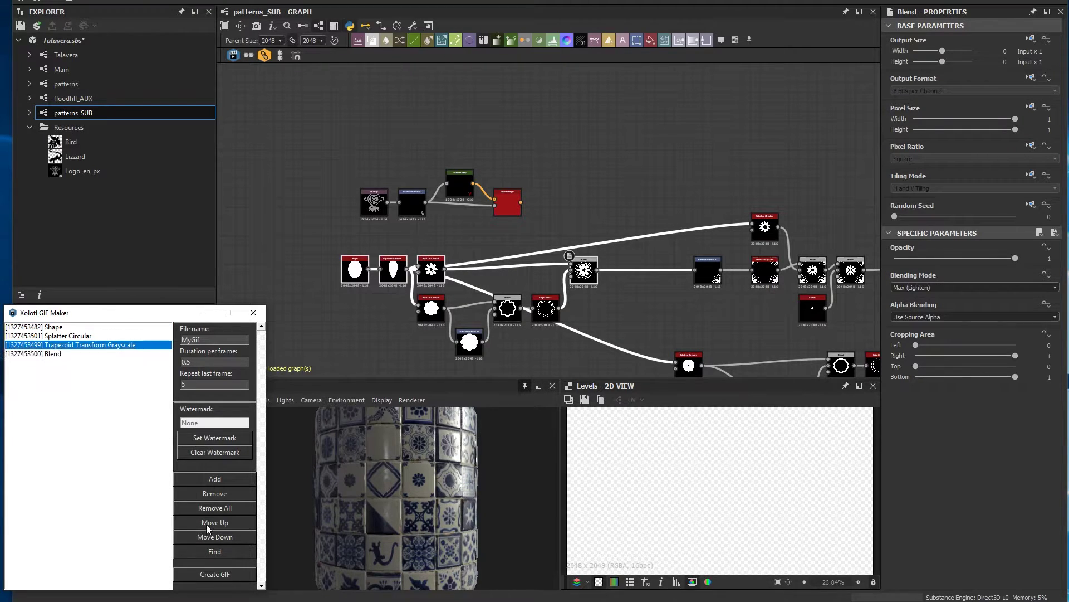
pyautogui.click(209, 506)
pyautogui.moveTo(330, 353); pyautogui.dragTo(731, 330, button='middle')
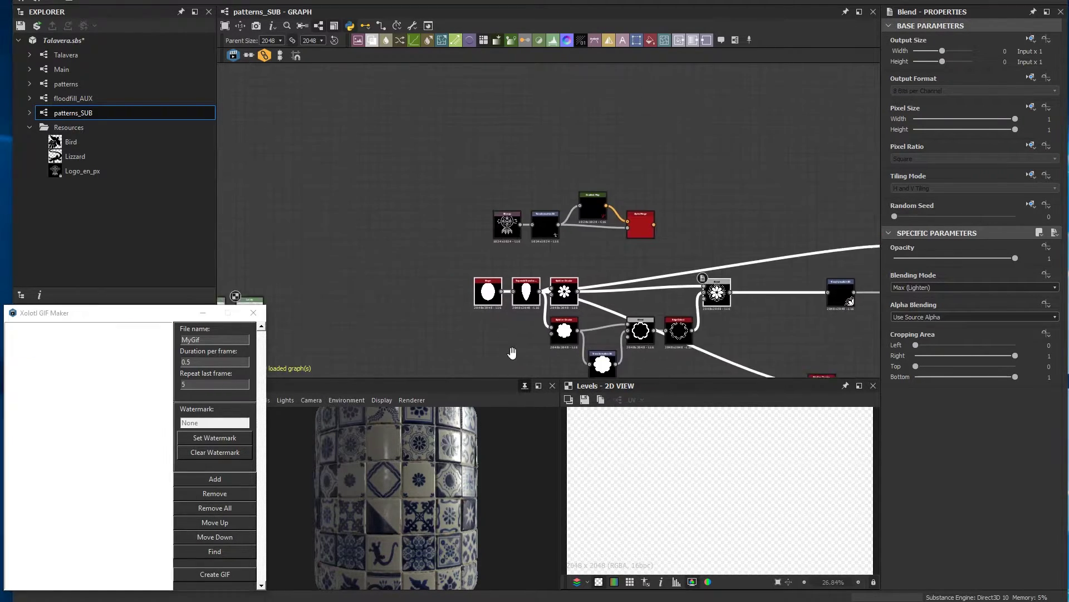
pyautogui.moveTo(337, 235); pyautogui.dragTo(574, 309)
pyautogui.click(187, 485)
pyautogui.click(215, 551)
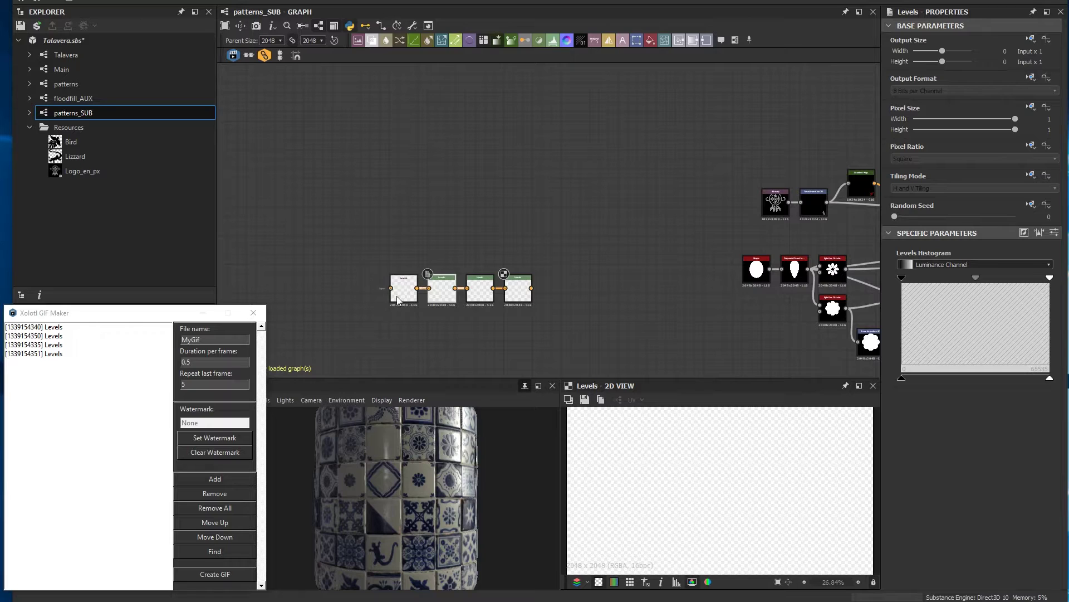
pyautogui.click(223, 552)
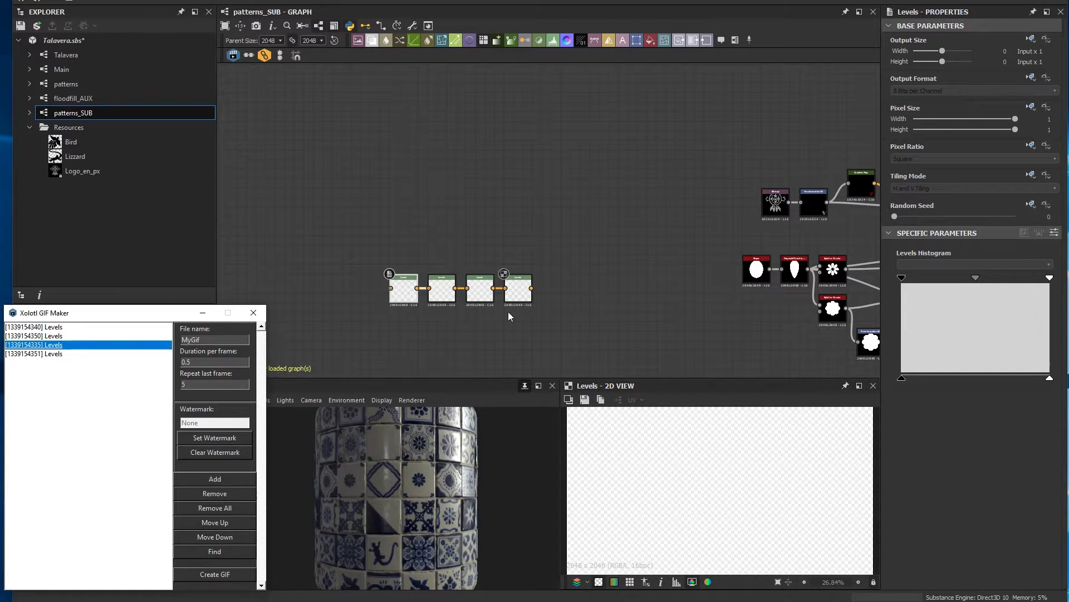
pyautogui.click(237, 550)
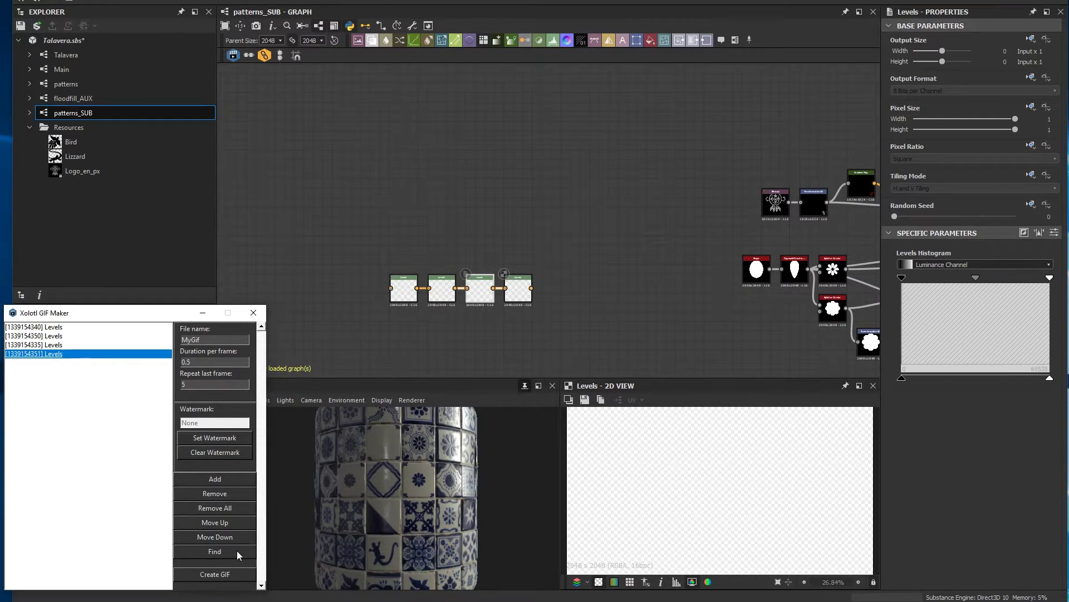
pyautogui.click(439, 296)
pyautogui.click(194, 549)
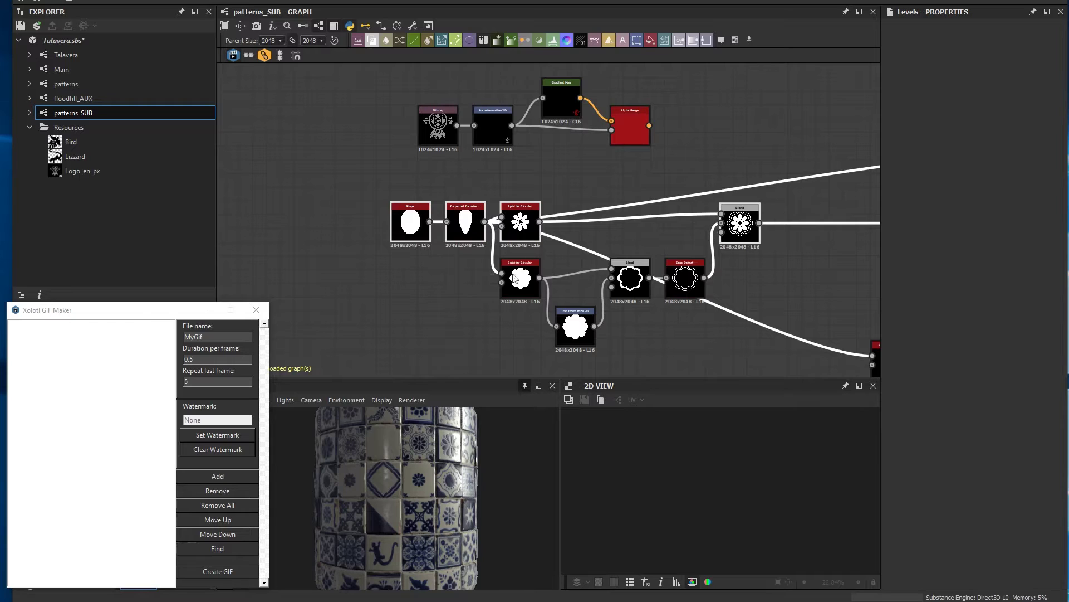
# Step: Add the selected nodes, move Trapezoid Transform Grayscale above Splatter Circular, and set 0.2 s per frame
pyautogui.click(217, 476)
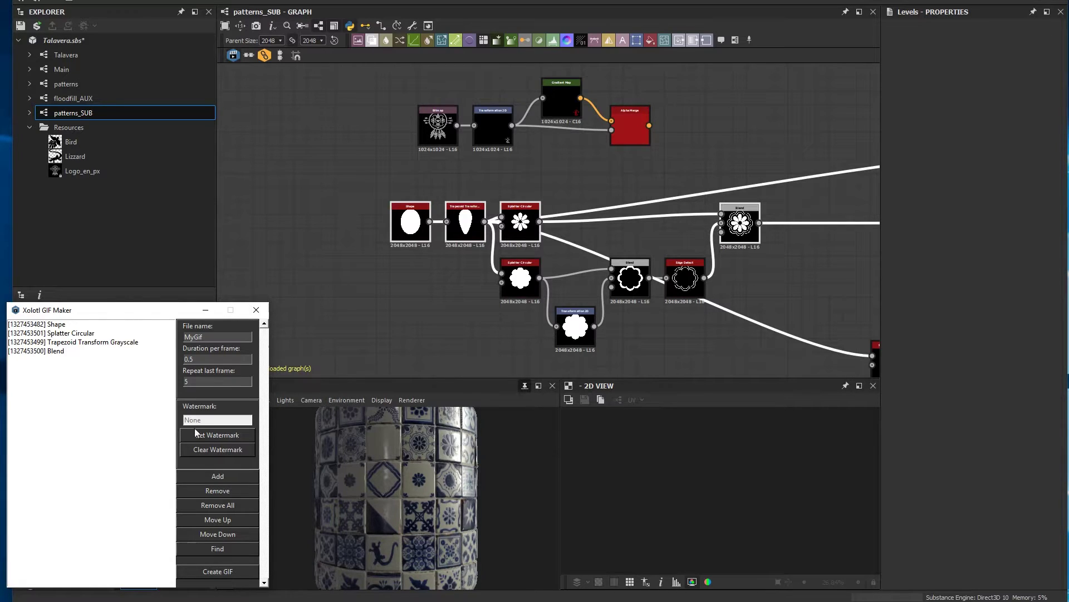
pyautogui.click(91, 342)
pyautogui.click(214, 522)
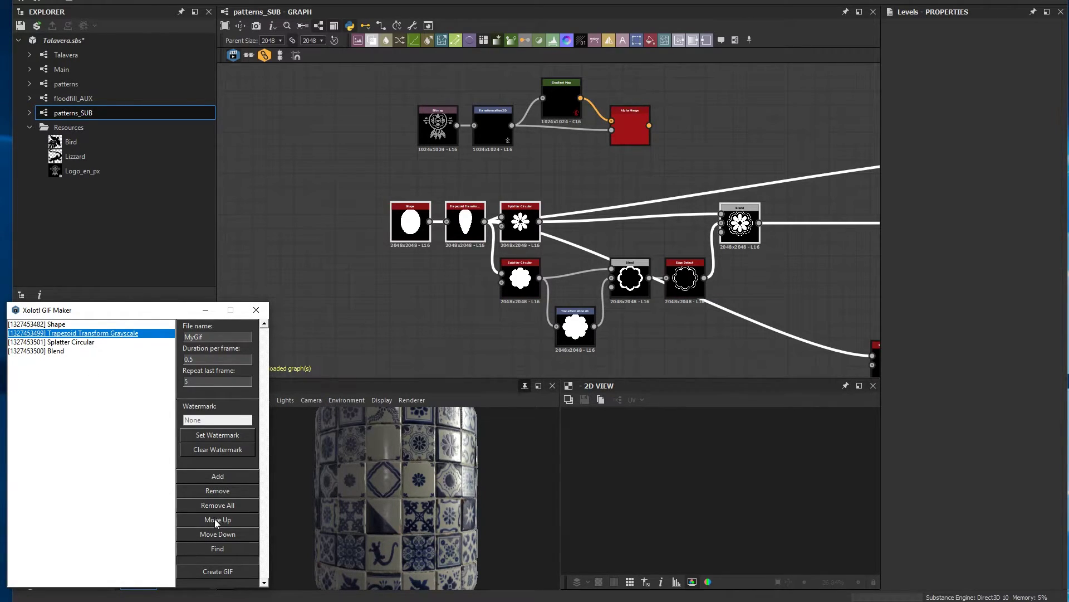
pyautogui.moveTo(217, 359); pyautogui.dragTo(157, 363)
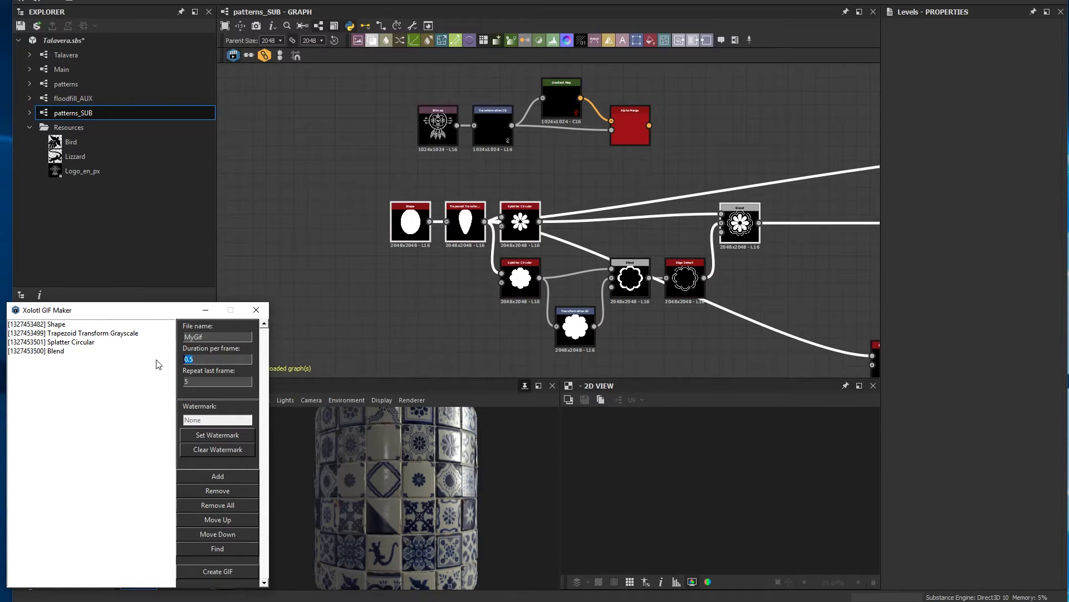
pyautogui.write('0.2')
pyautogui.click(119, 422)
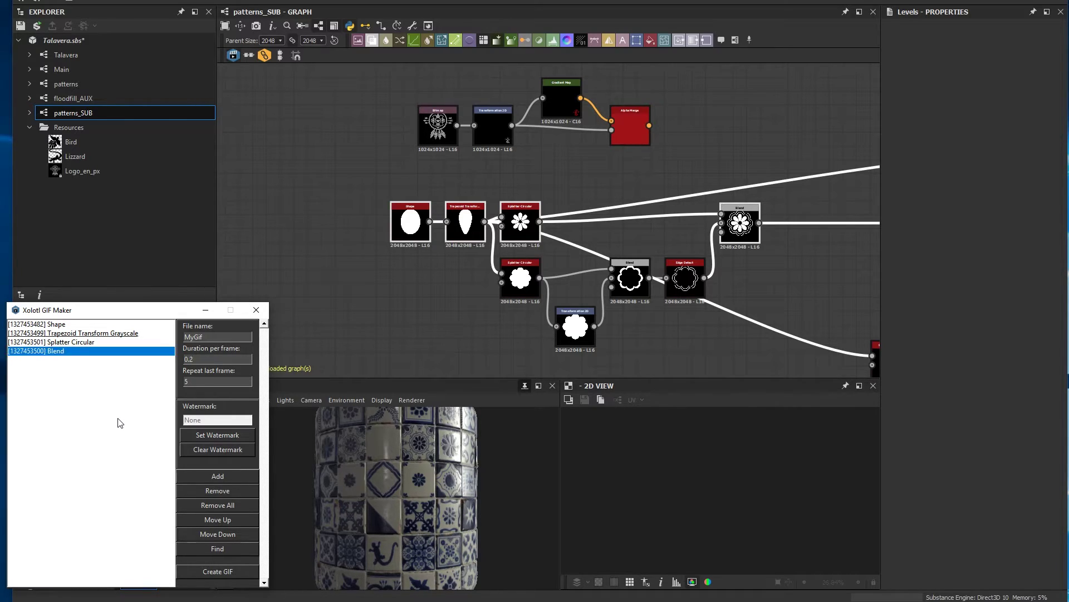
pyautogui.click(219, 572)
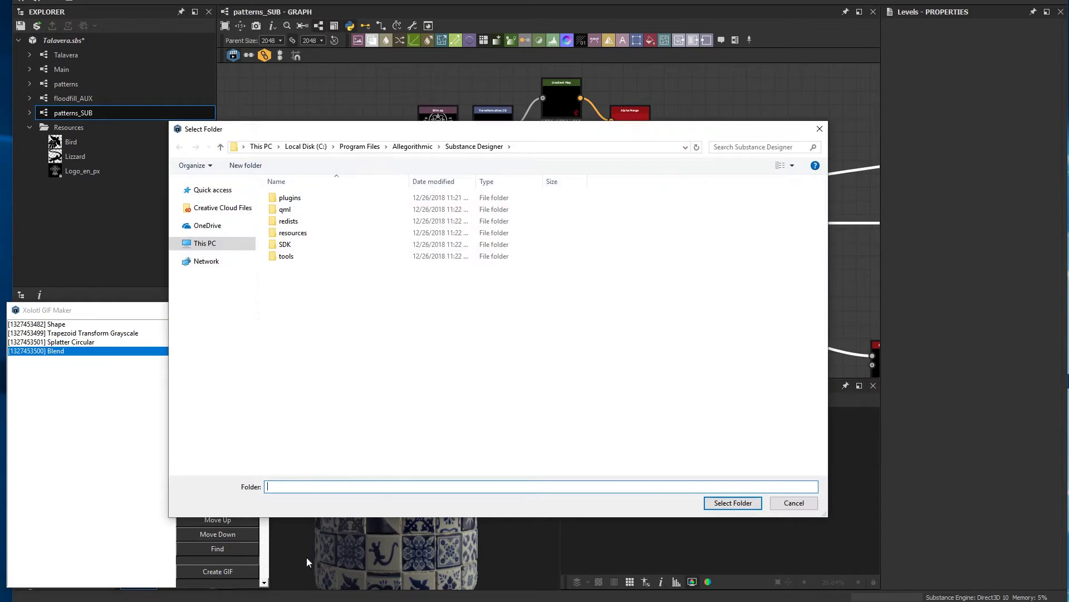
# Step: Choose Desktop\TEST\Exports as the GIF output folder
pyautogui.click(212, 189)
pyautogui.click(291, 293)
pyautogui.doubleClick(291, 292)
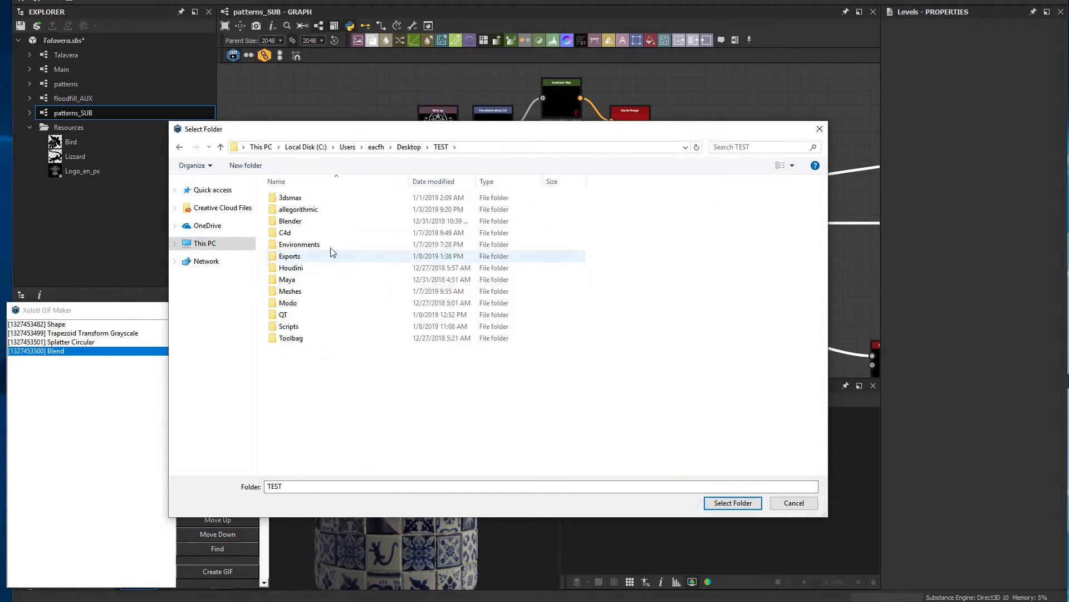
pyautogui.doubleClick(297, 256)
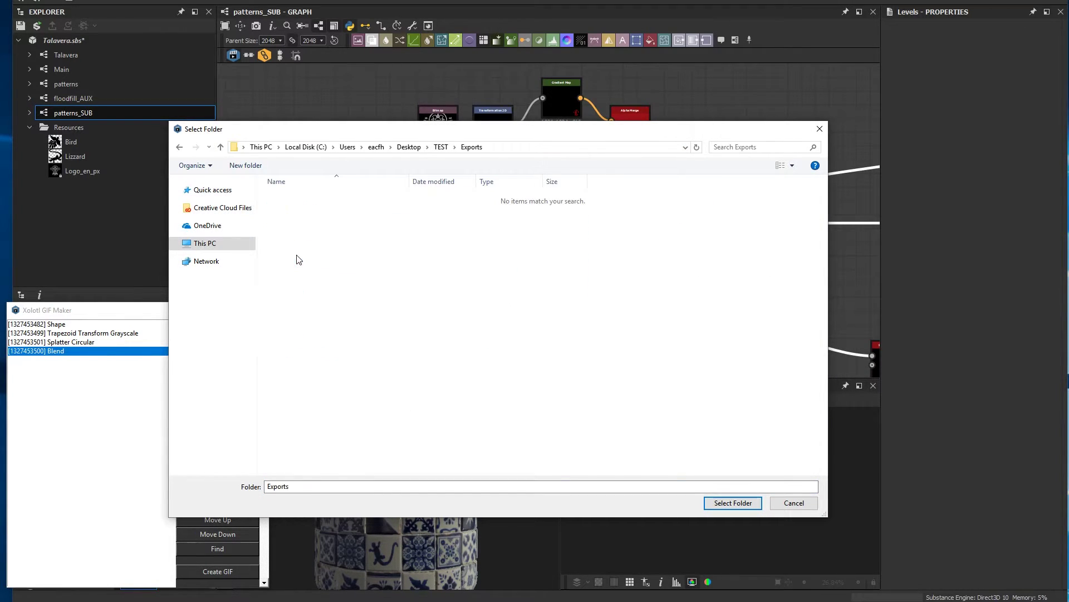
pyautogui.click(718, 501)
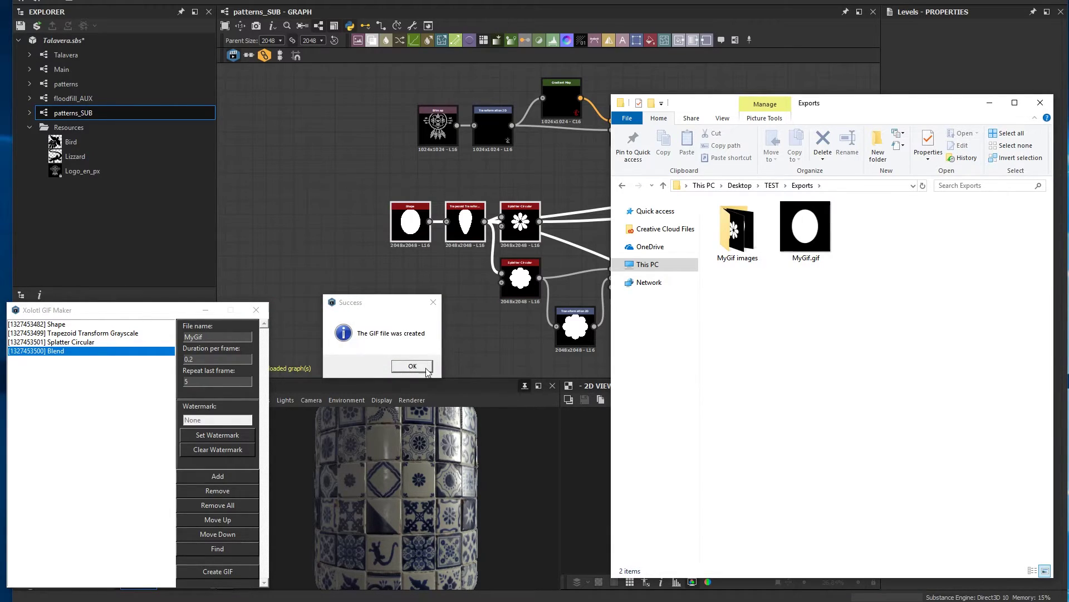
# Step: Dismiss the success message and open MyGif.gif from Exports to preview it
pyautogui.click(412, 366)
pyautogui.doubleClick(807, 224)
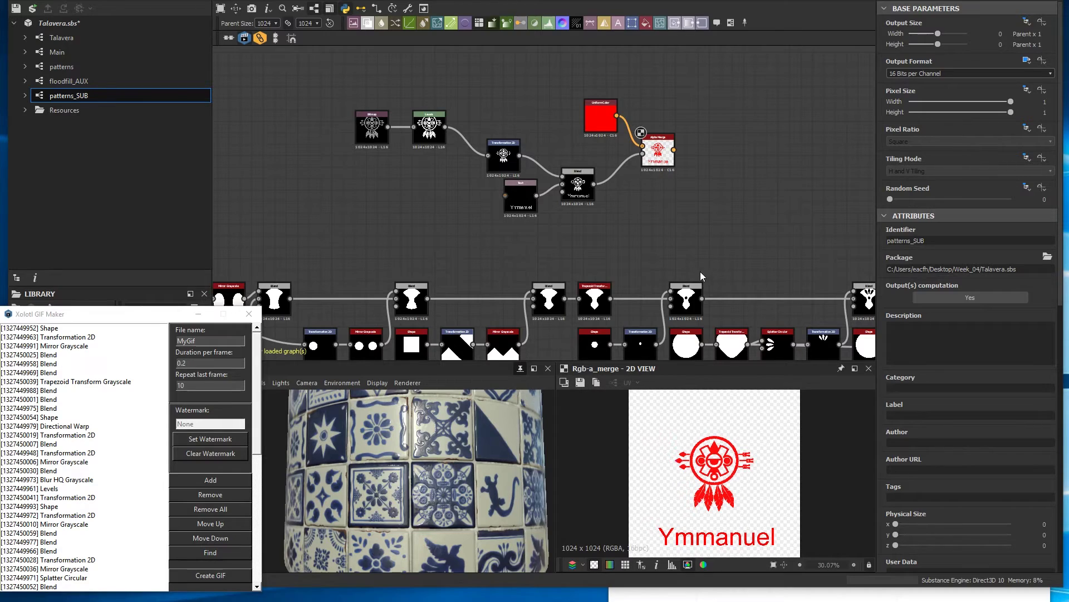
# Step: Set the red logo Alpha Merge node as the GIF watermark
pyautogui.click(658, 149)
pyautogui.click(217, 440)
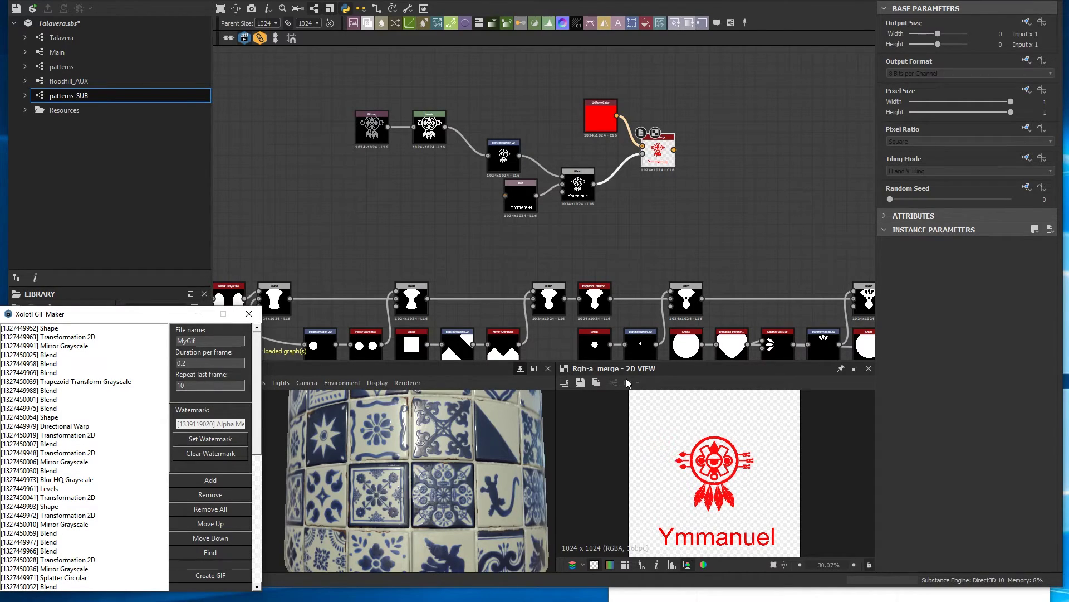
# Step: Export the watermarked GIF to Exports, dismiss the success message, and preview MyGif.gif
pyautogui.click(229, 575)
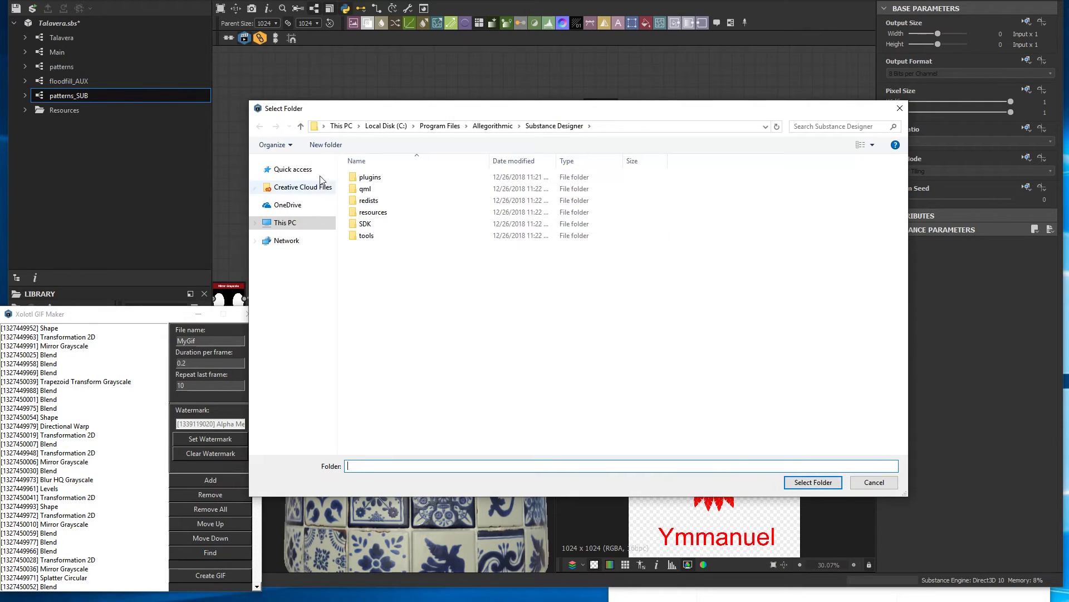
pyautogui.click(293, 169)
pyautogui.doubleClick(369, 236)
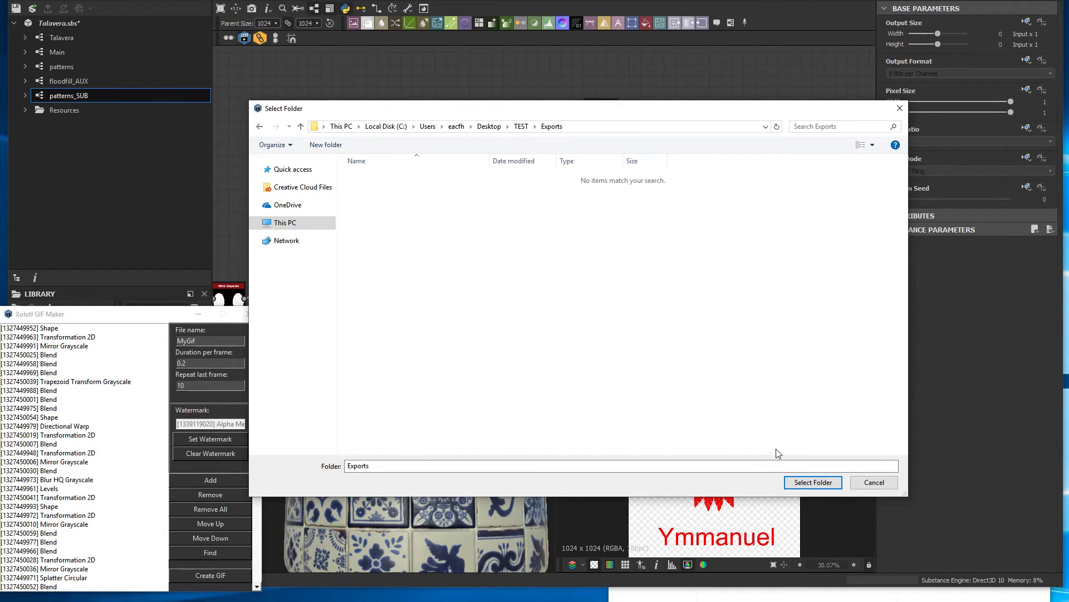
pyautogui.click(813, 482)
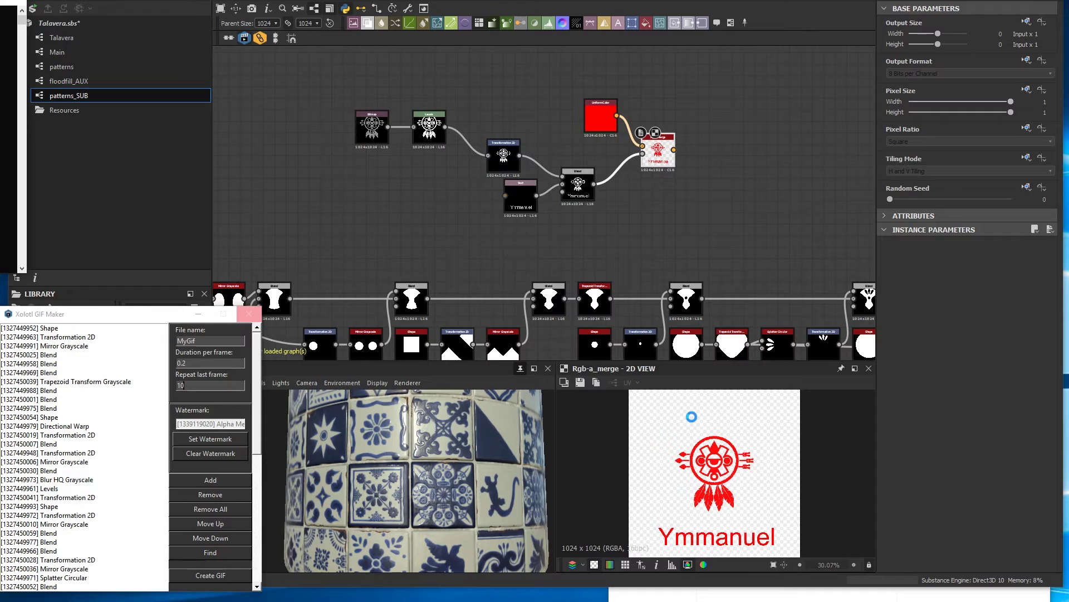
pyautogui.click(412, 367)
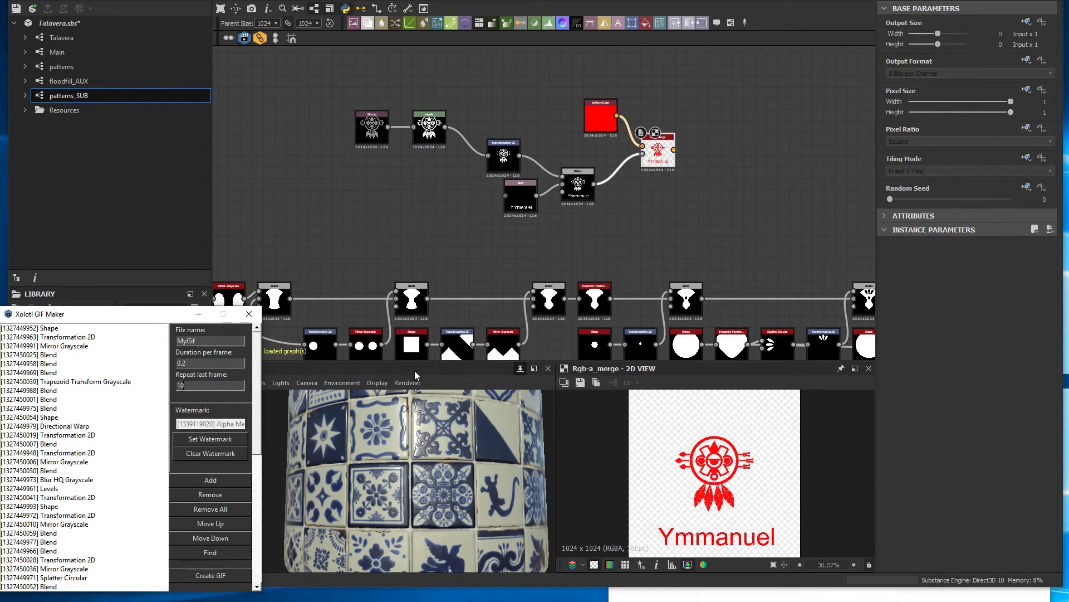
pyautogui.doubleClick(797, 284)
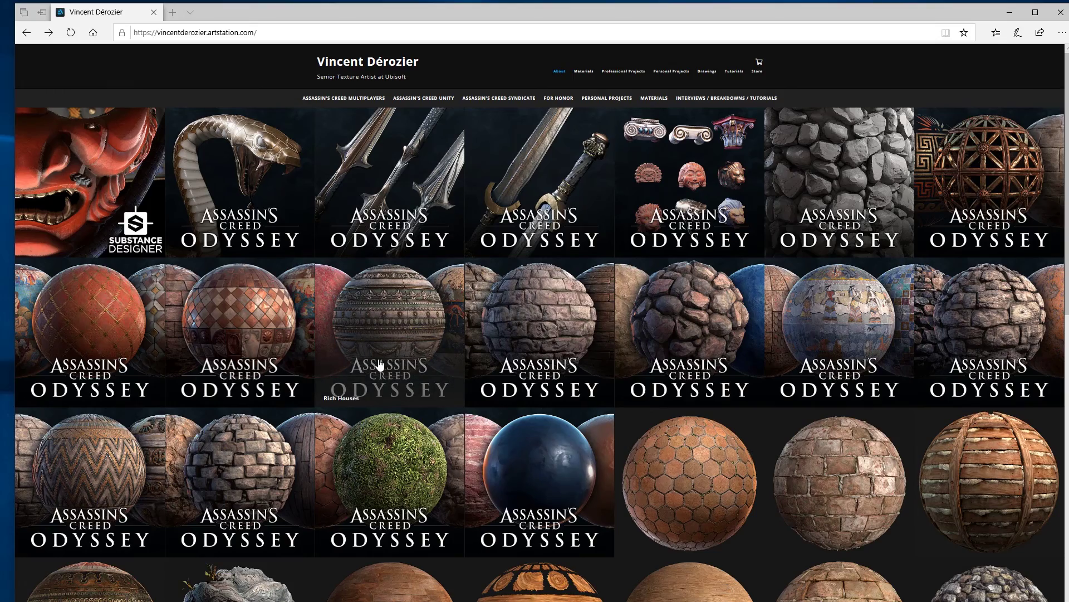
pyautogui.scroll(-2, 379, 365)
pyautogui.scroll(-2, 379, 366)
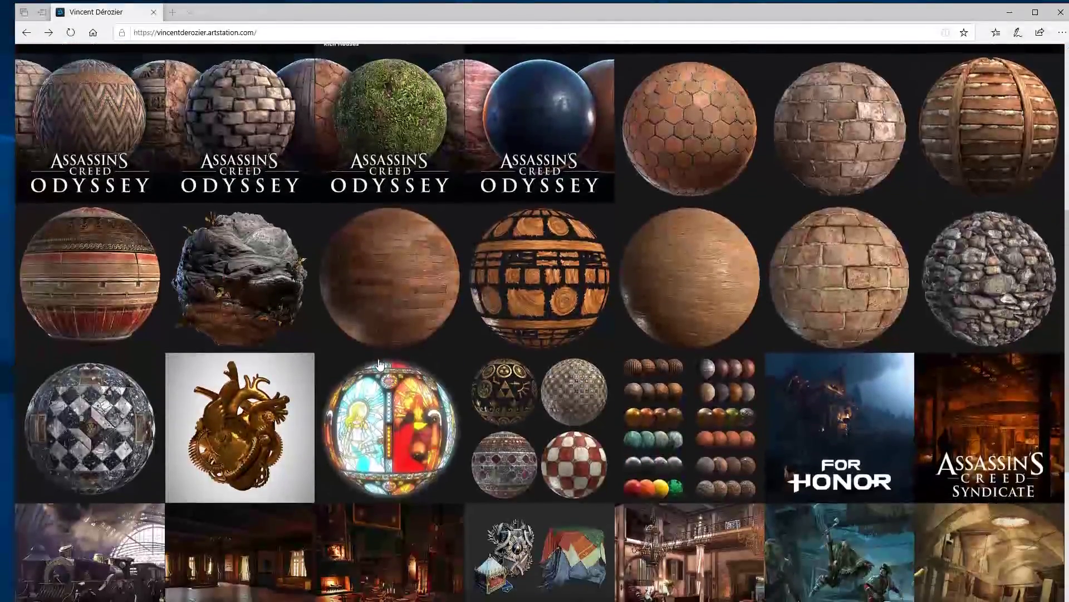